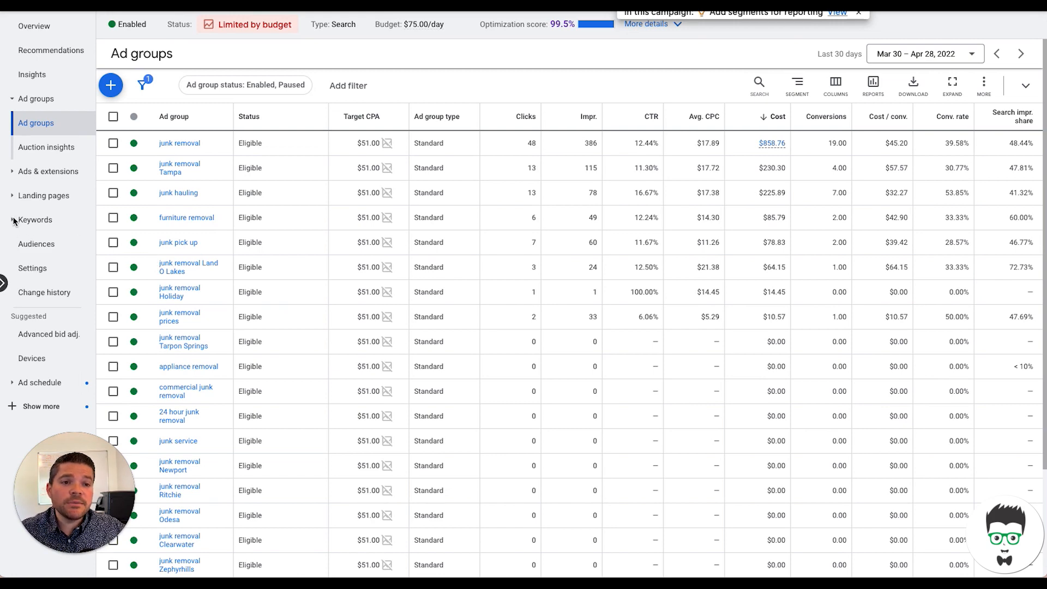
Step: Show the campaign's search keywords list from the Keywords section of the sidebar
{"action": "left_click", "coordinate": [35, 221]}
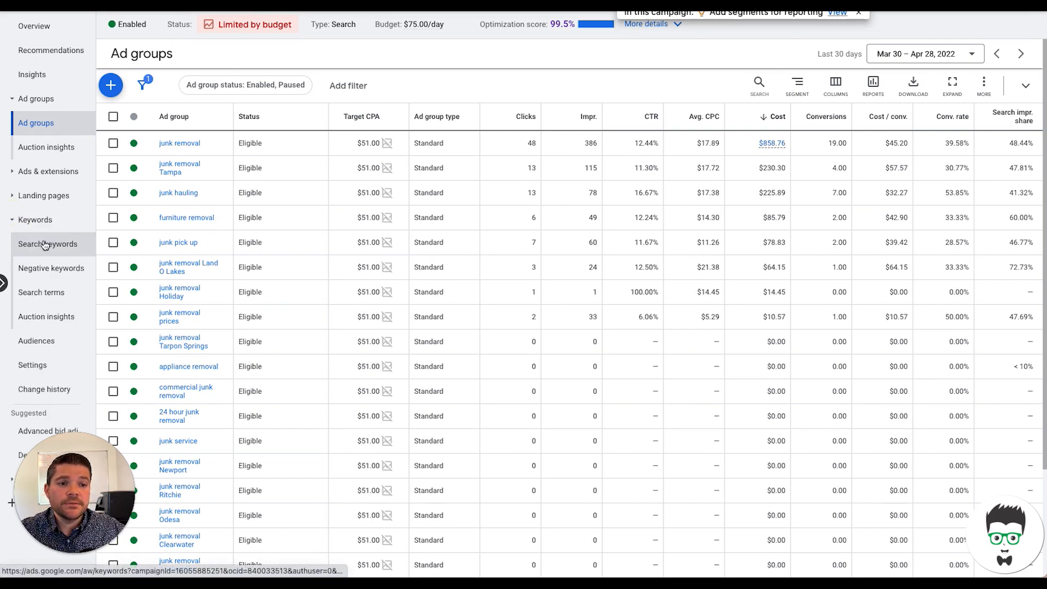